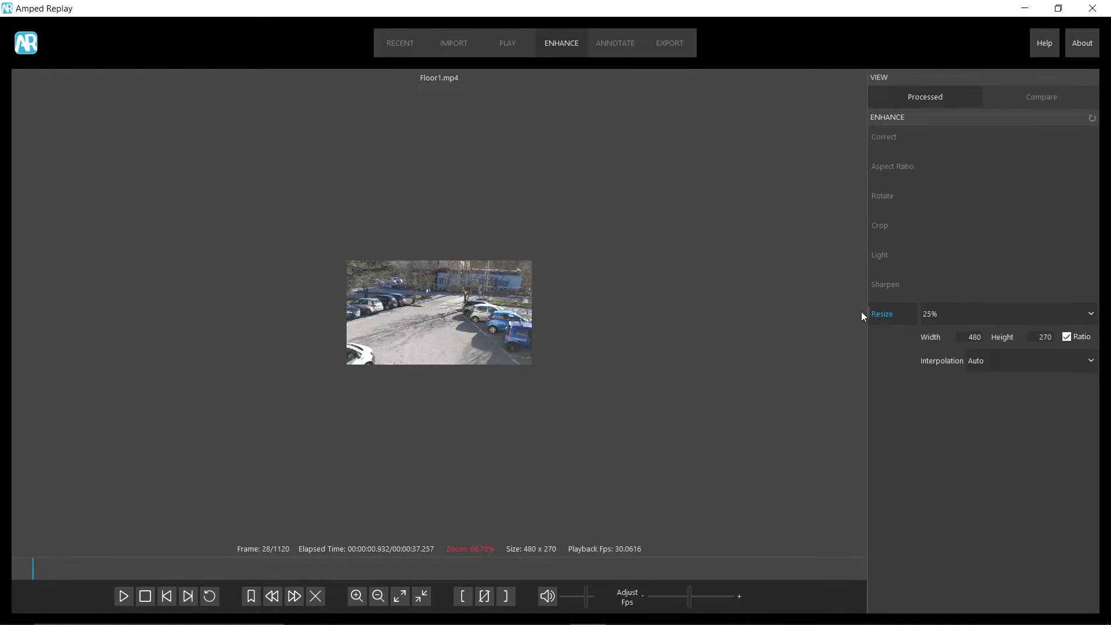
# Try Bicubic interpolation on the 25% resized video and return the interpolation to Auto.
pyautogui.scroll(4, 516, 339)
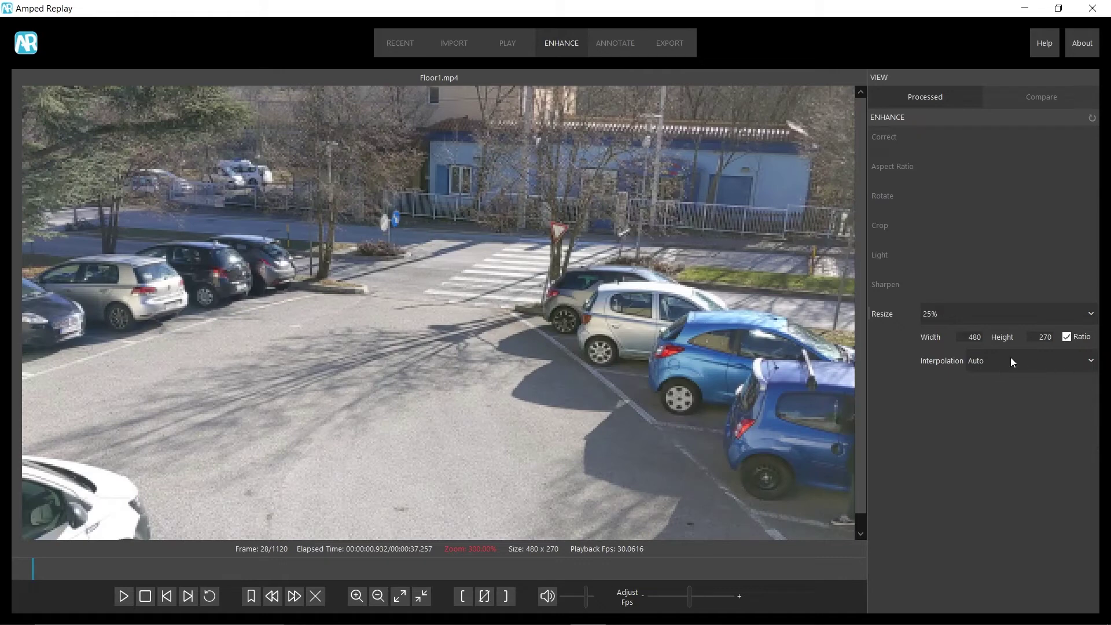
pyautogui.click(1029, 362)
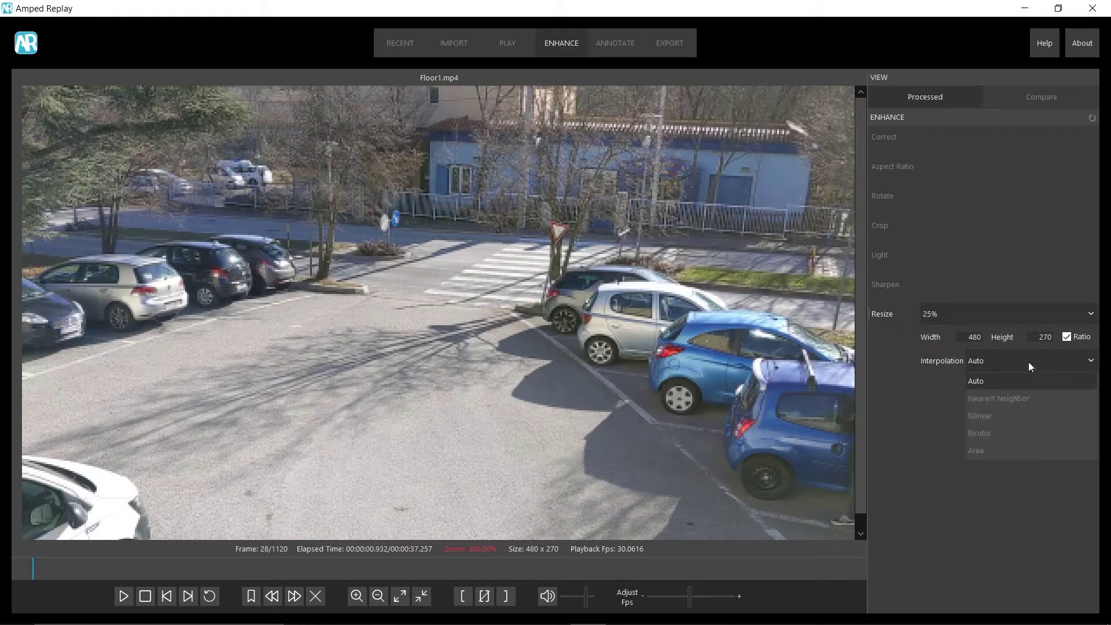
pyautogui.click(1003, 434)
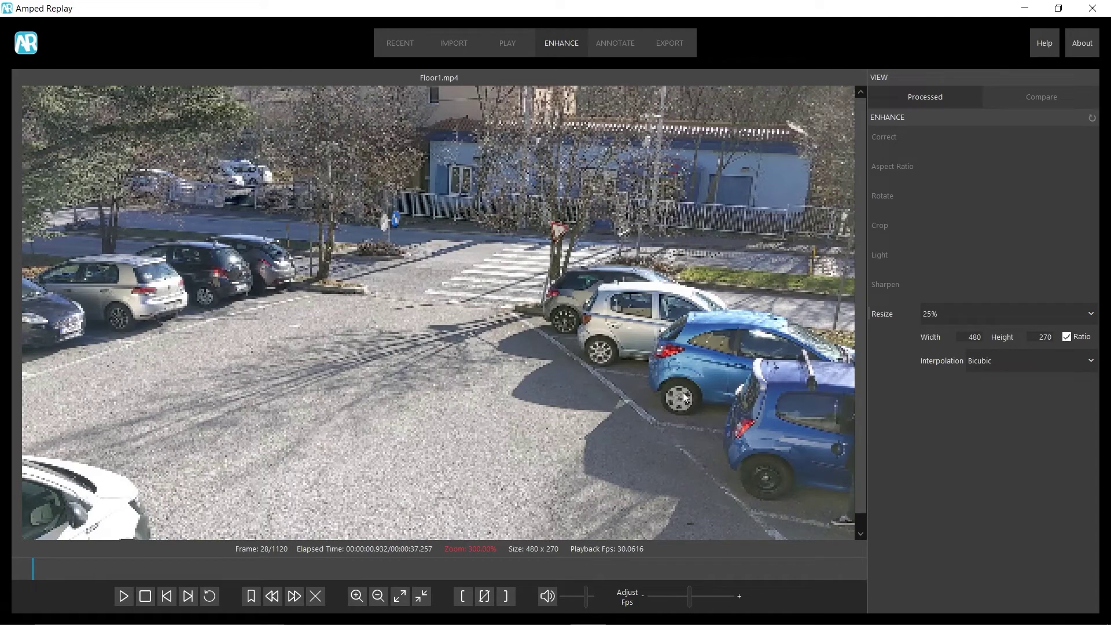
pyautogui.click(1015, 362)
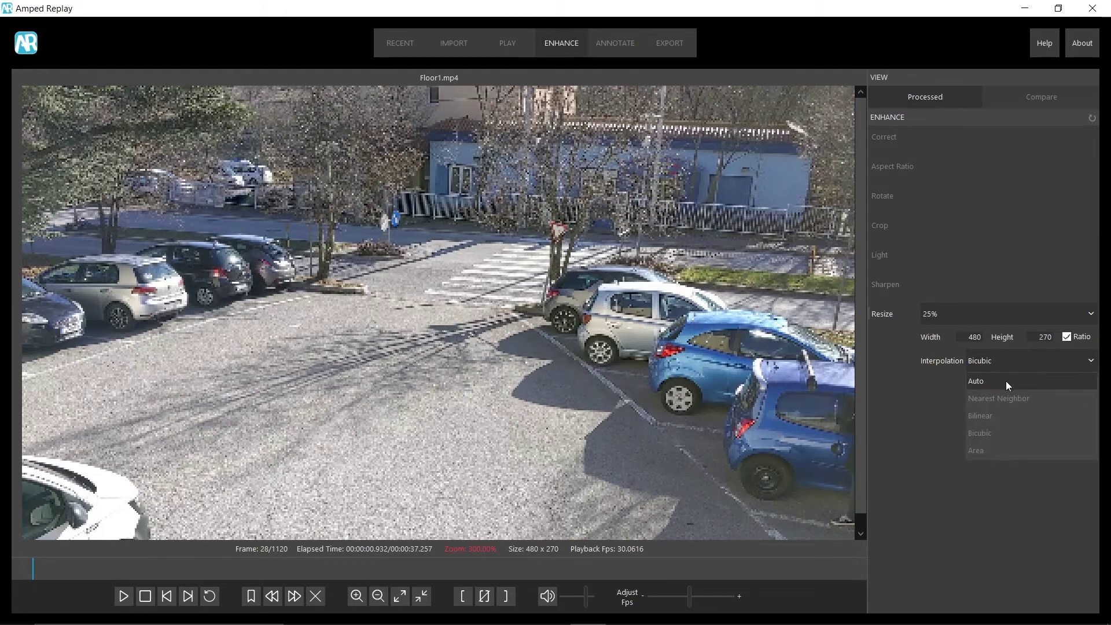
pyautogui.click(1006, 381)
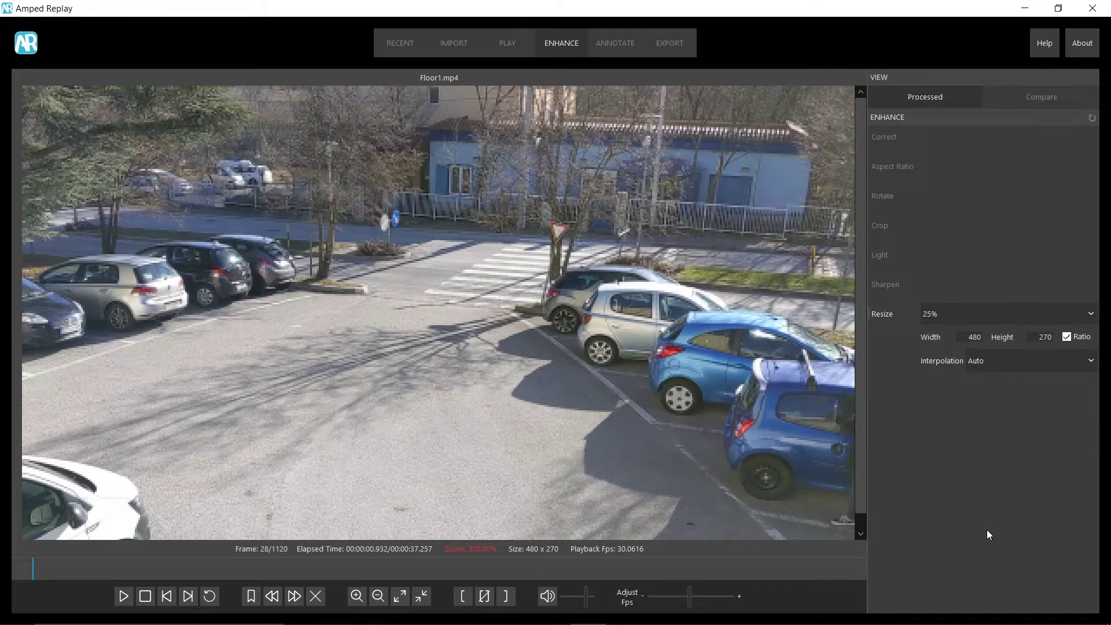
# Resize the video to 150%, keeping its aspect ratio.
pyautogui.click(981, 311)
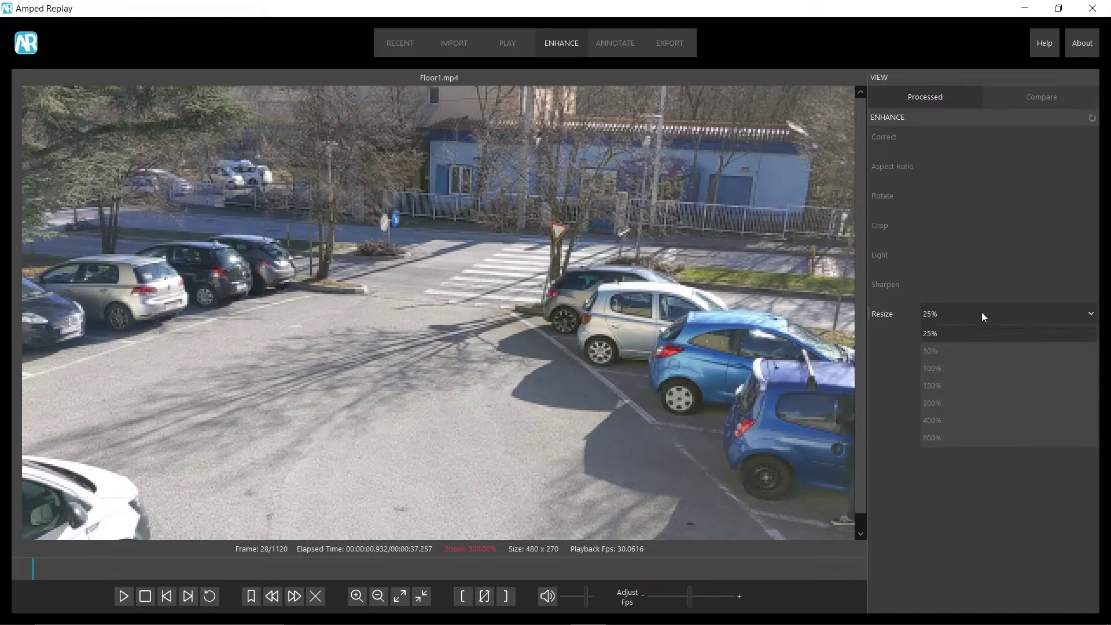
pyautogui.click(967, 390)
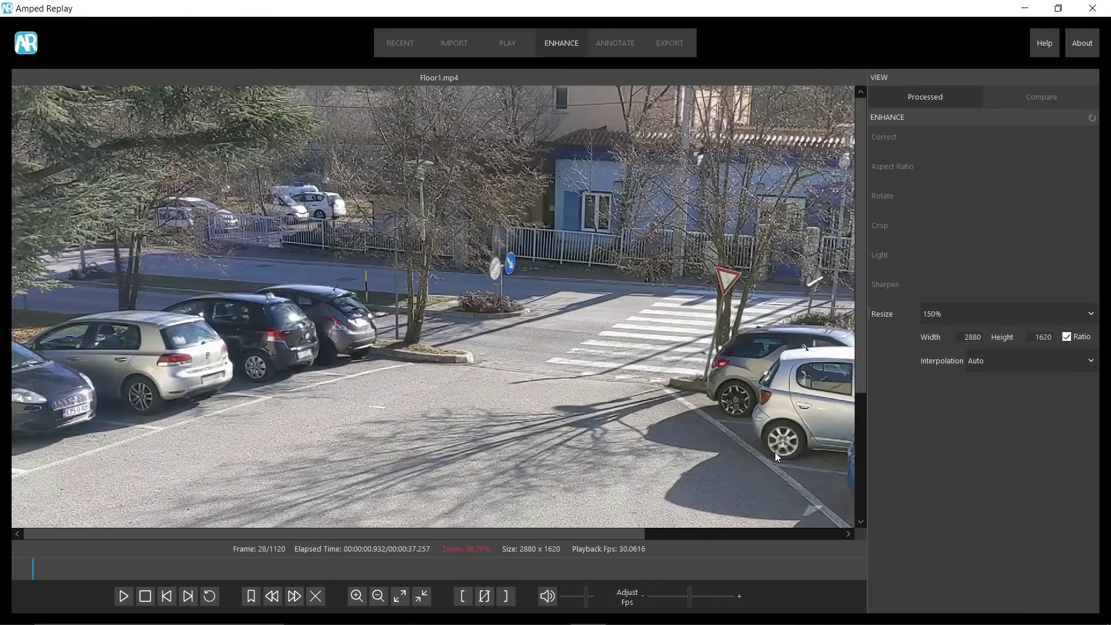
pyautogui.scroll(-1, 776, 453)
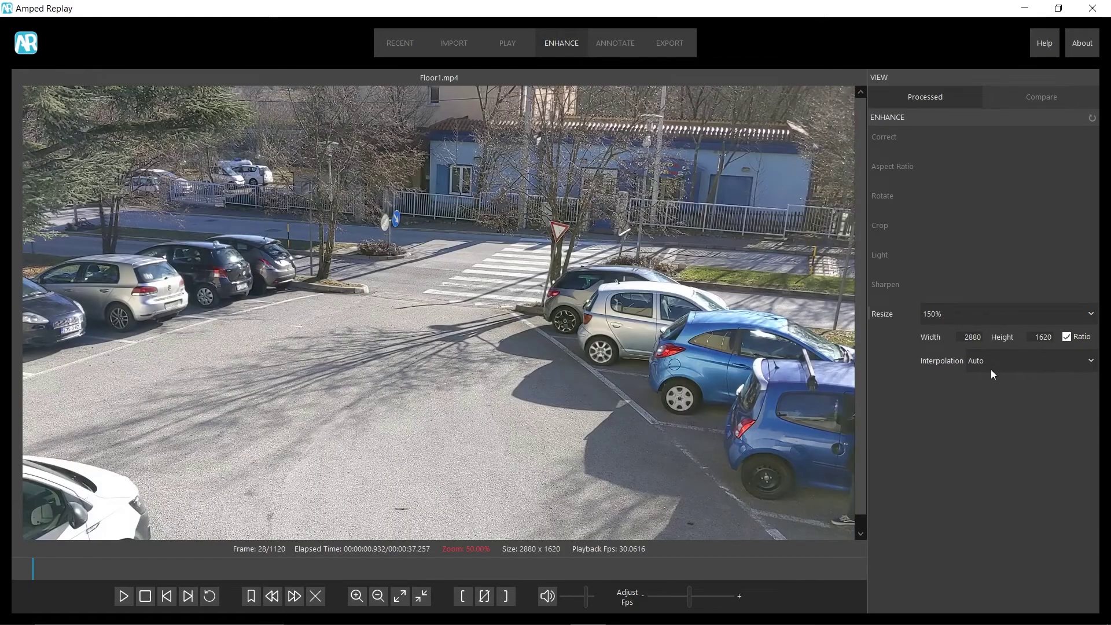
# Try Area interpolation on the 150% resized video and return the interpolation to Auto.
pyautogui.click(991, 368)
pyautogui.click(977, 451)
pyautogui.click(1007, 362)
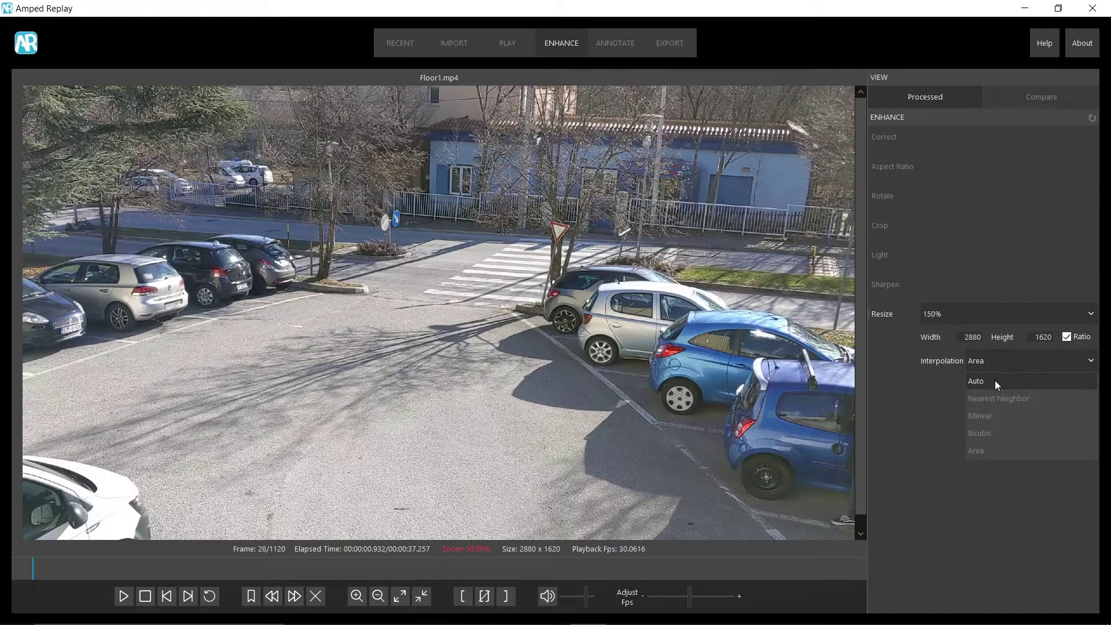
pyautogui.click(997, 384)
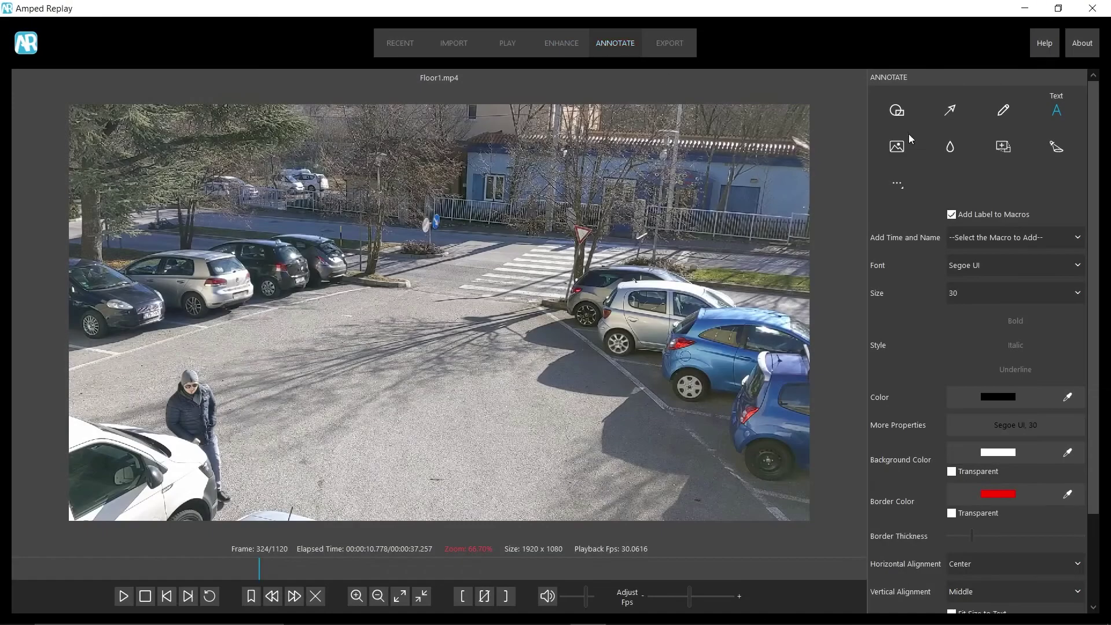
# Add the text annotation "Video 1 - Suspect" near the upper edge of the frame, reduce its box height and center it horizontally.
pyautogui.click(1055, 110)
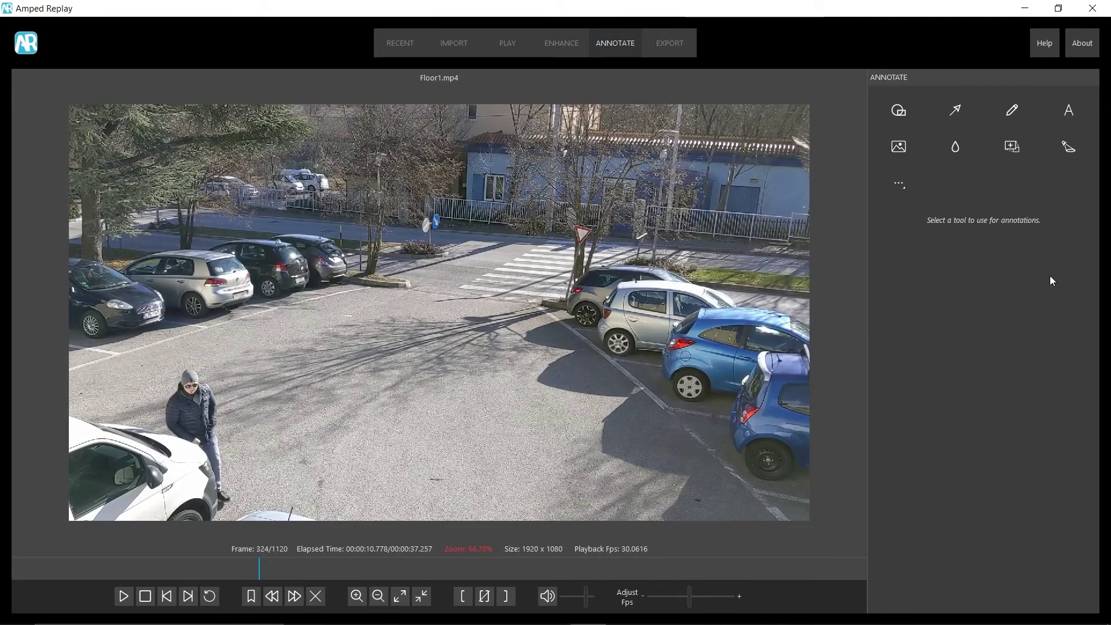
pyautogui.click(1064, 110)
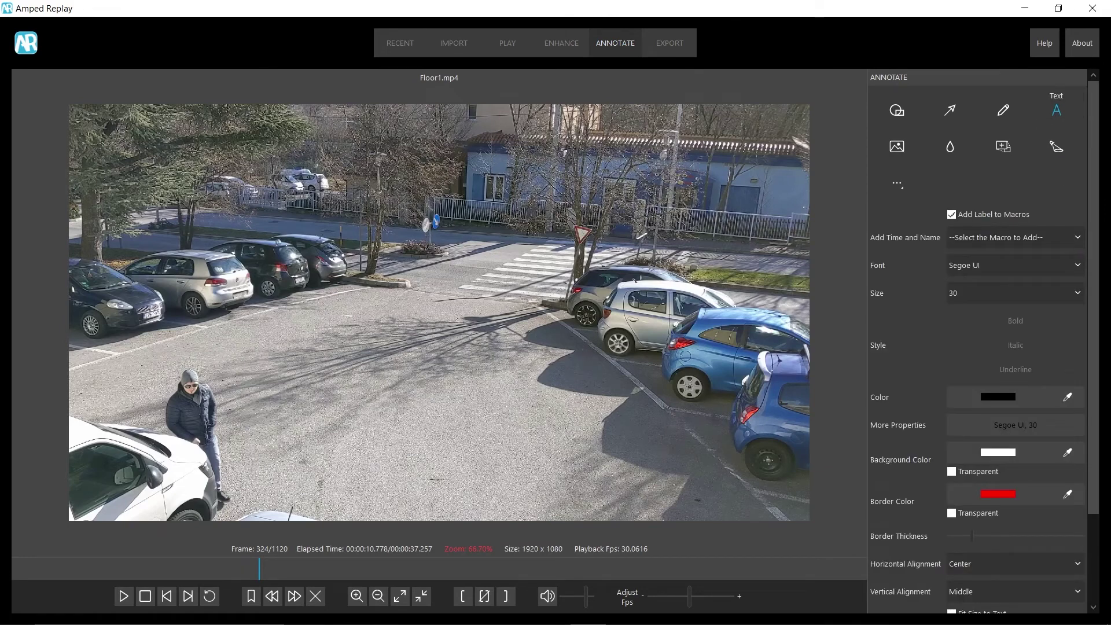
pyautogui.moveTo(337, 121); pyautogui.dragTo(558, 163)
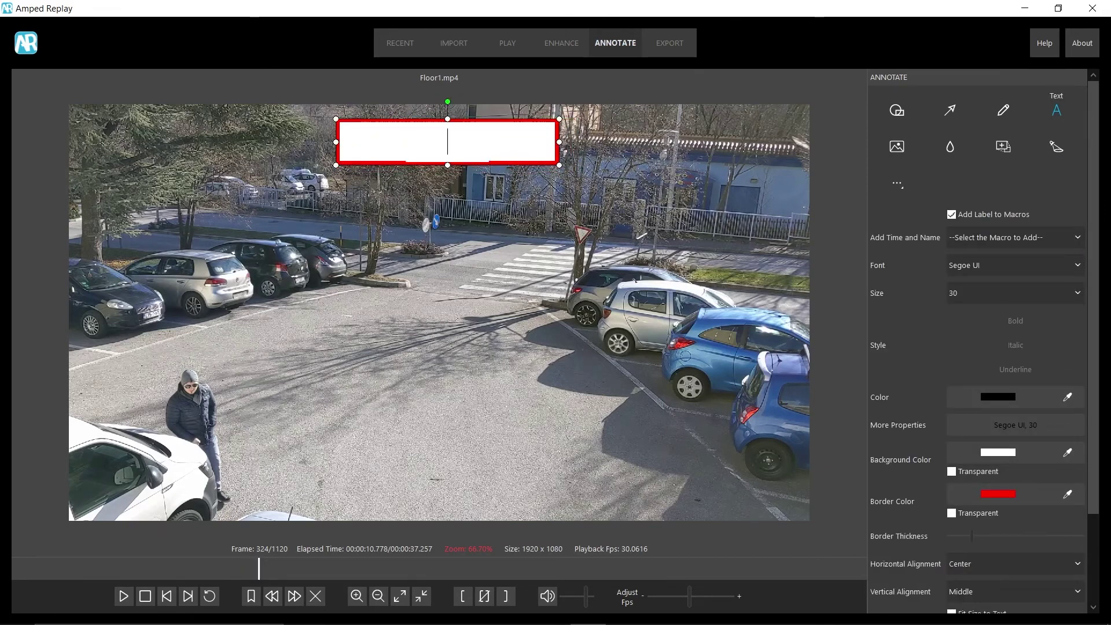
pyautogui.write('Vid')
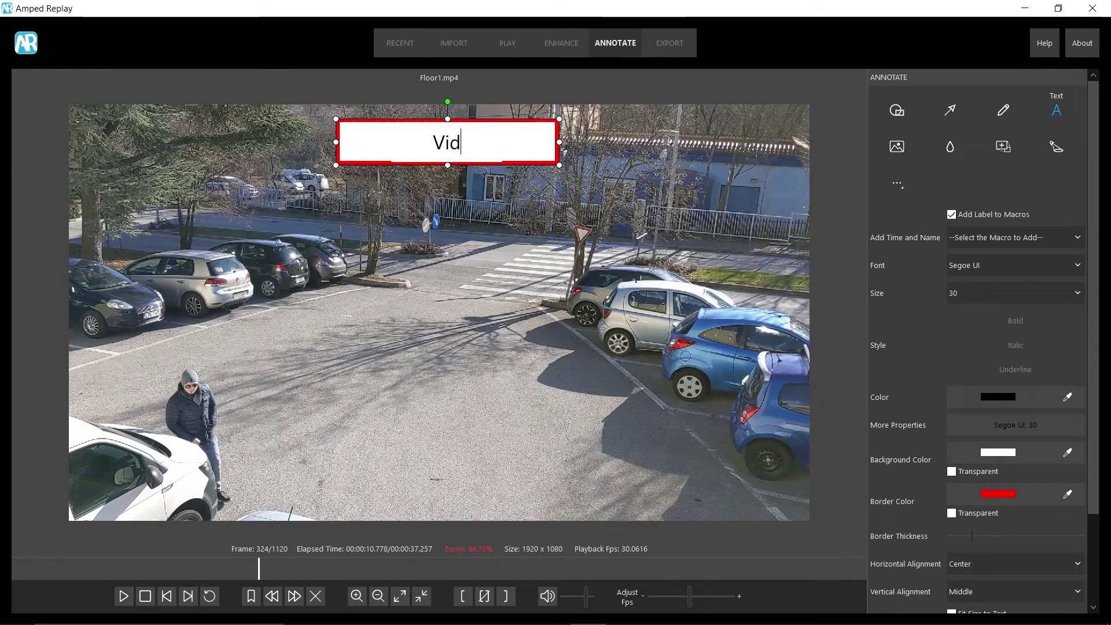
pyautogui.write('eo 1 - S')
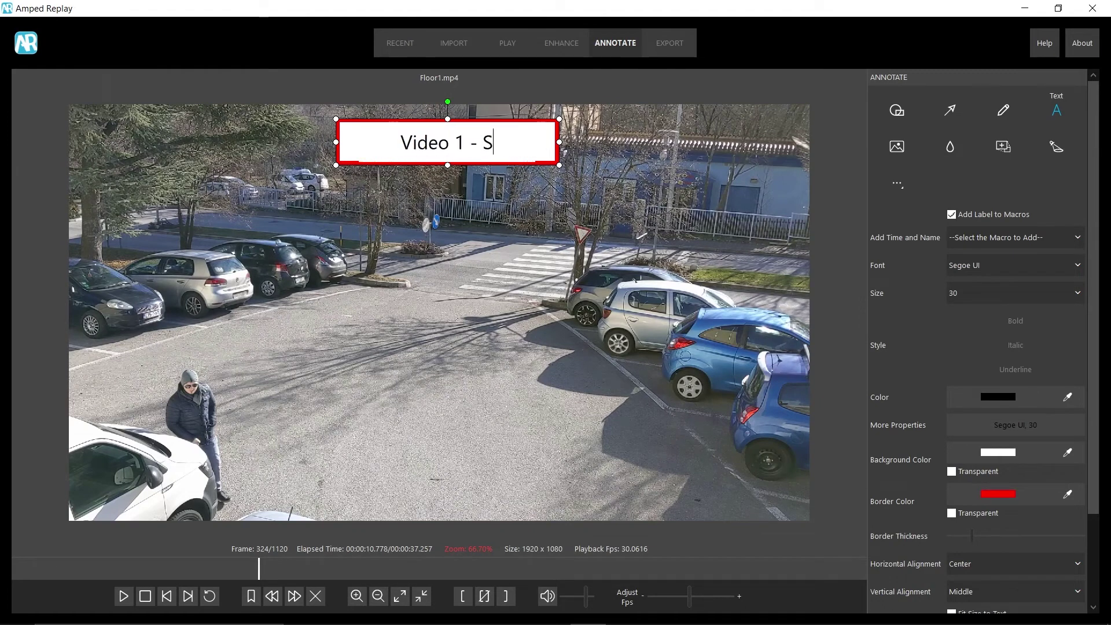
pyautogui.write('uspect')
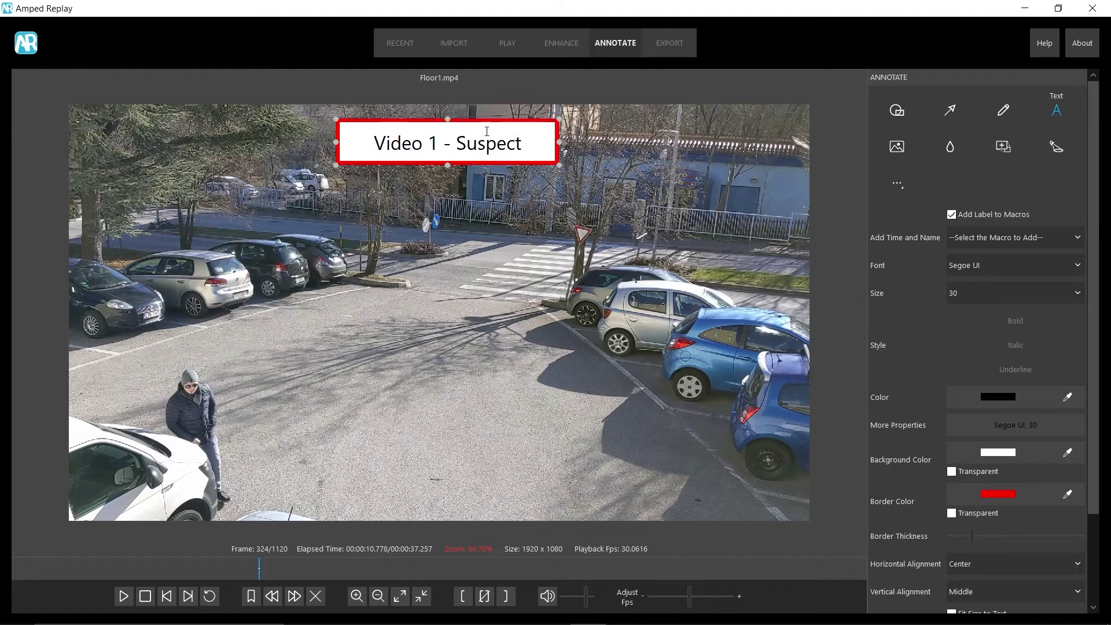
pyautogui.moveTo(487, 132); pyautogui.dragTo(447, 146)
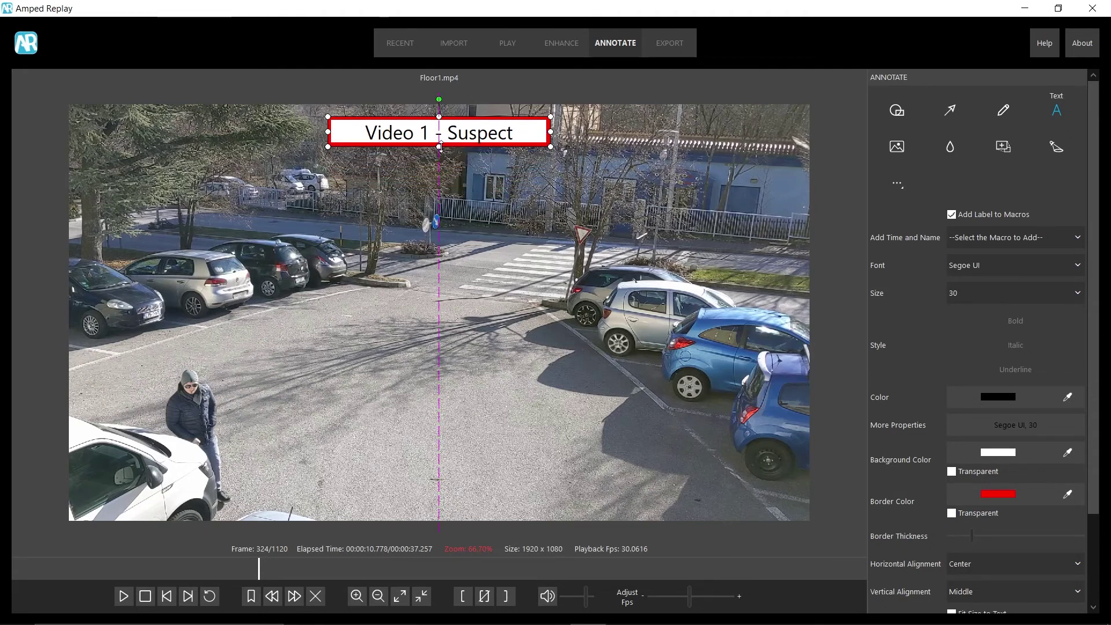
# Draw a red, unfilled rectangle around the man standing beside the white car and adjust its position slightly.
pyautogui.click(897, 110)
pyautogui.moveTo(116, 333); pyautogui.dragTo(280, 519)
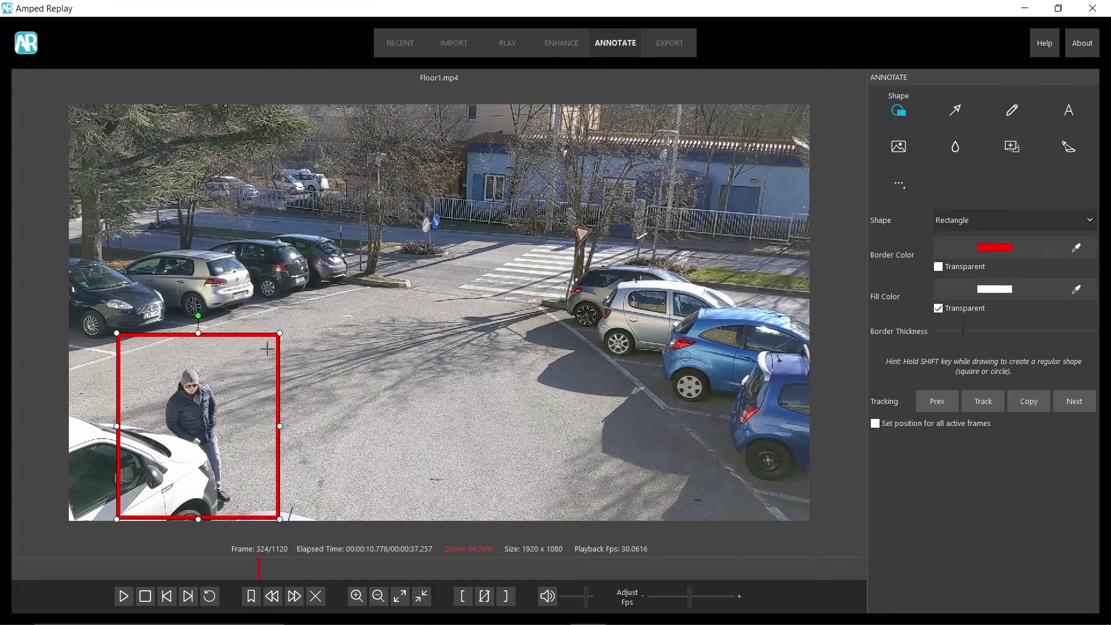
pyautogui.moveTo(232, 334); pyautogui.dragTo(236, 338)
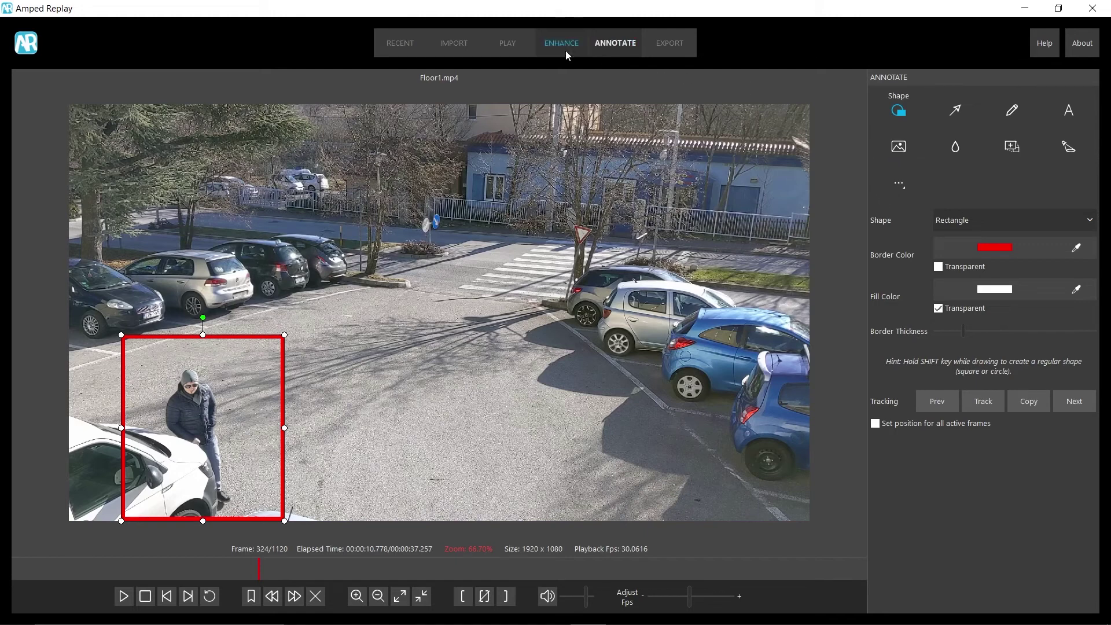
# Add a text annotation reading "Suspect A" above the red rectangle around the man.
pyautogui.click(1050, 111)
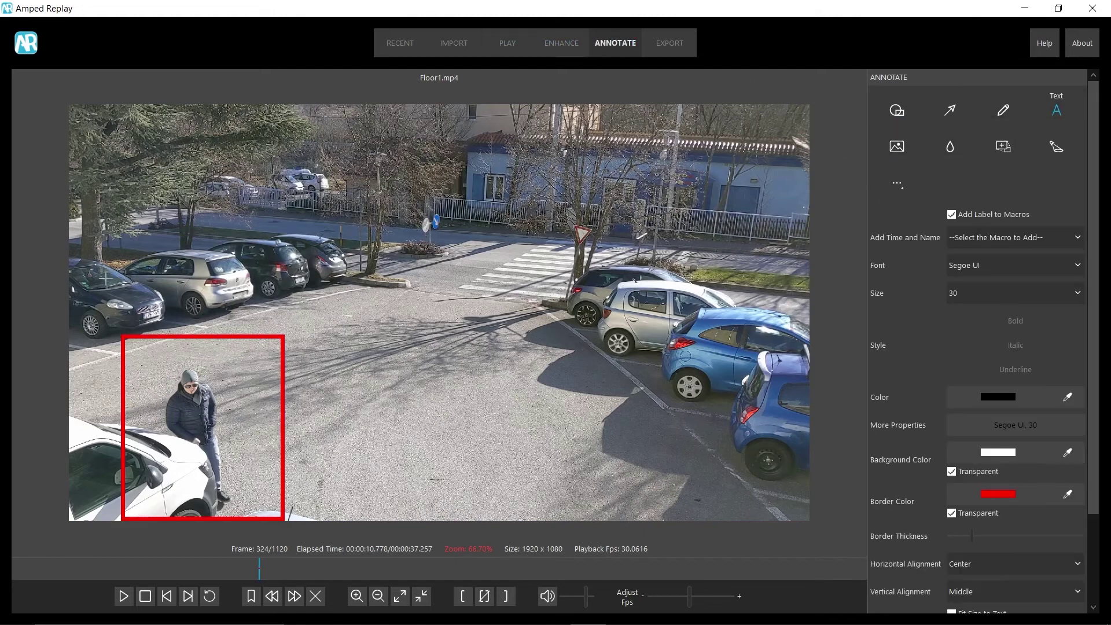
pyautogui.moveTo(120, 270); pyautogui.dragTo(288, 300)
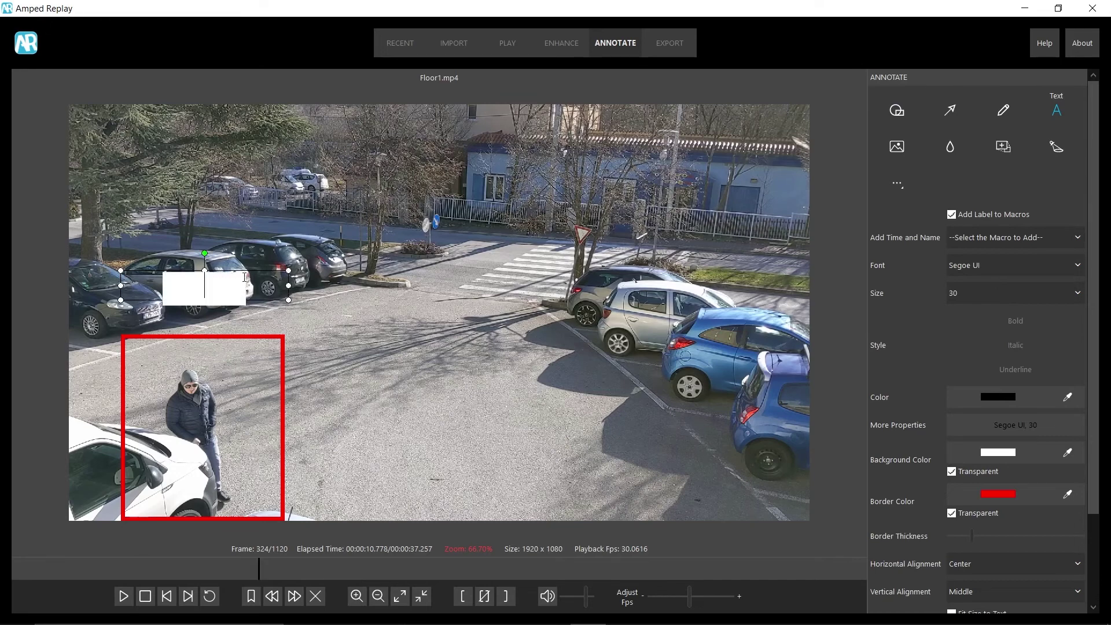
pyautogui.write('Sus')
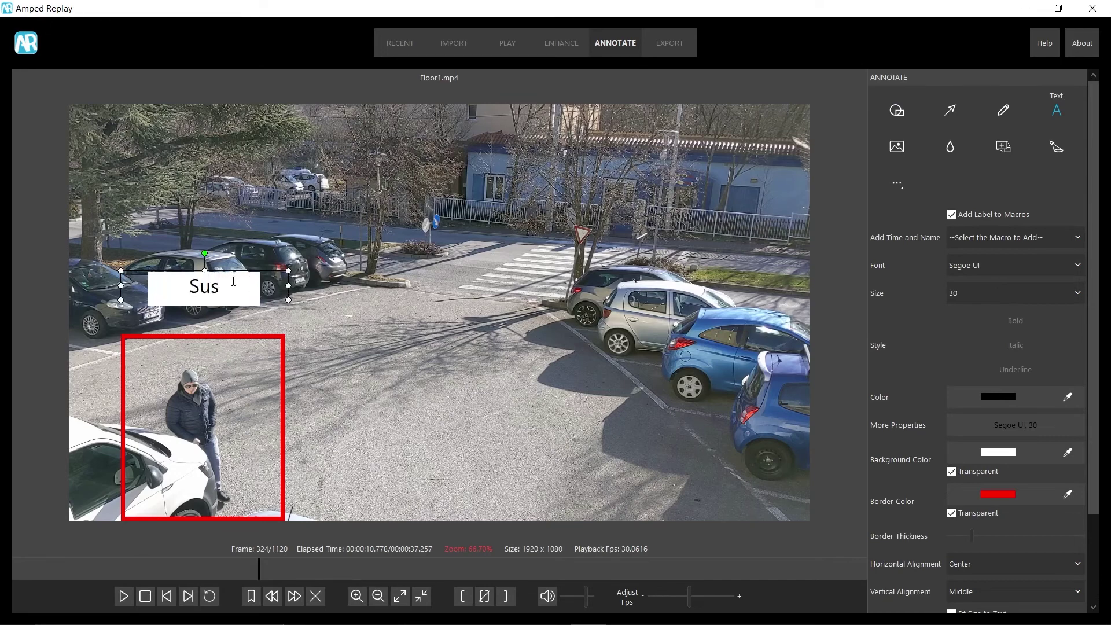
pyautogui.write('pect A')
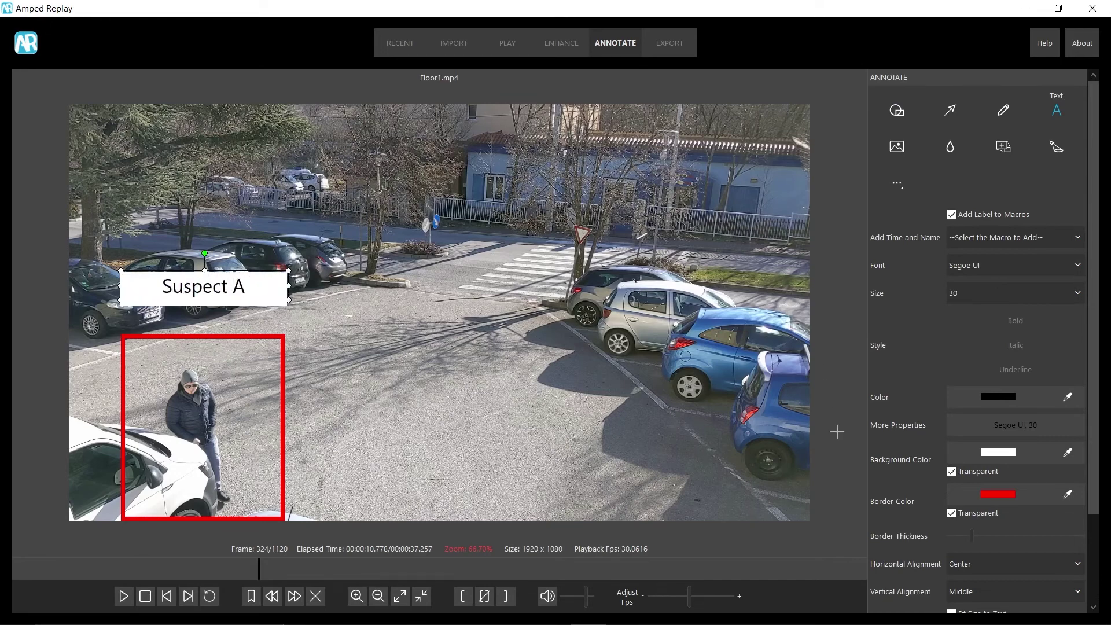
# Turn off border and background transparency for the "Suspect A" label so it has a red border and white fill.
pyautogui.scroll(-1, 959, 521)
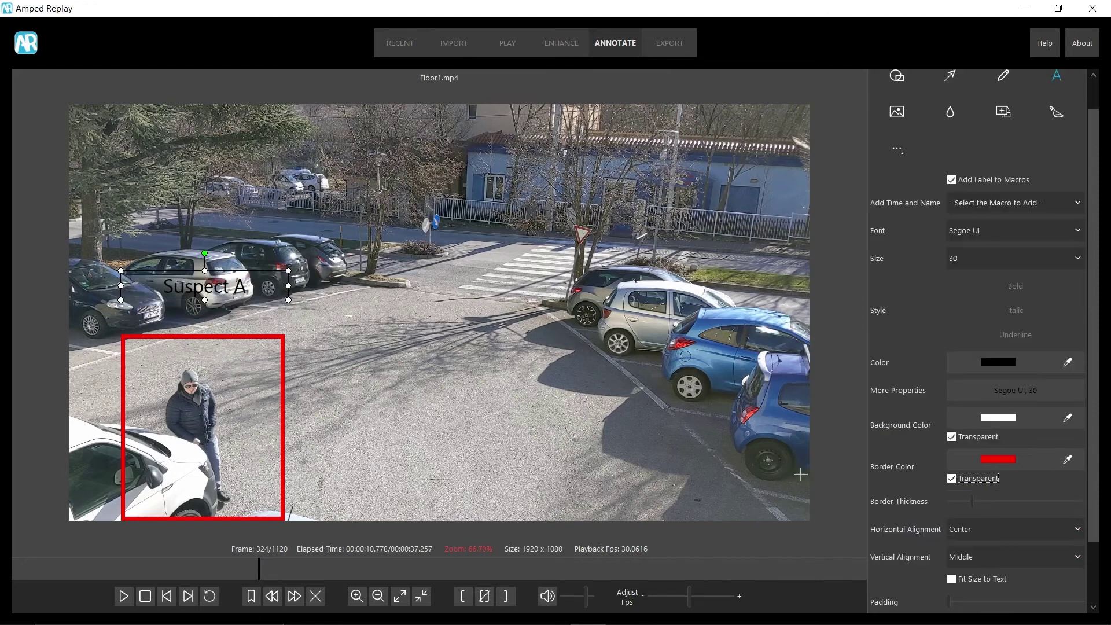
pyautogui.click(952, 482)
pyautogui.click(952, 481)
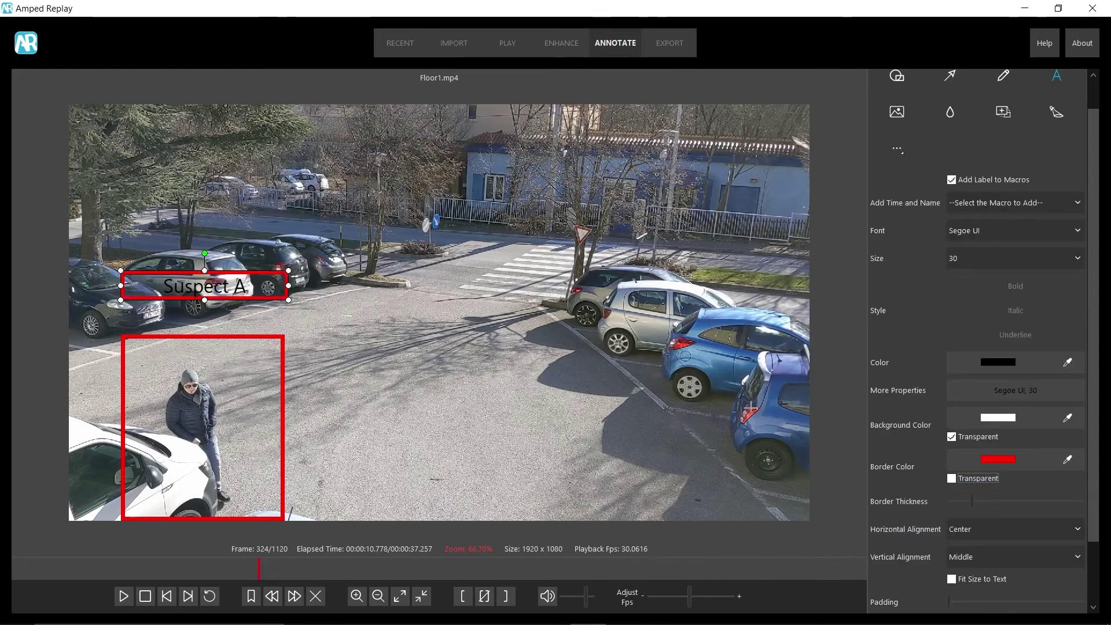
pyautogui.click(951, 437)
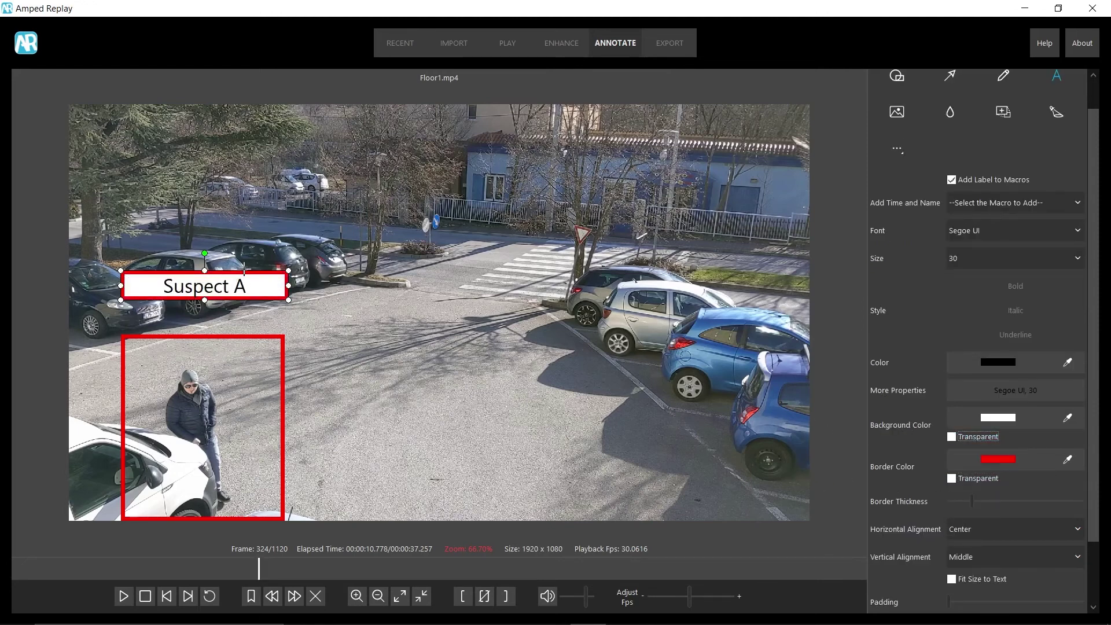
# Match the "Suspect A" label's width to the red rectangle and place it directly on the rectangle's upper edge.
pyautogui.moveTo(244, 270)
pyautogui.mouseDown()
pyautogui.moveTo(261, 268)
pyautogui.moveTo(239, 272)
pyautogui.mouseUp()
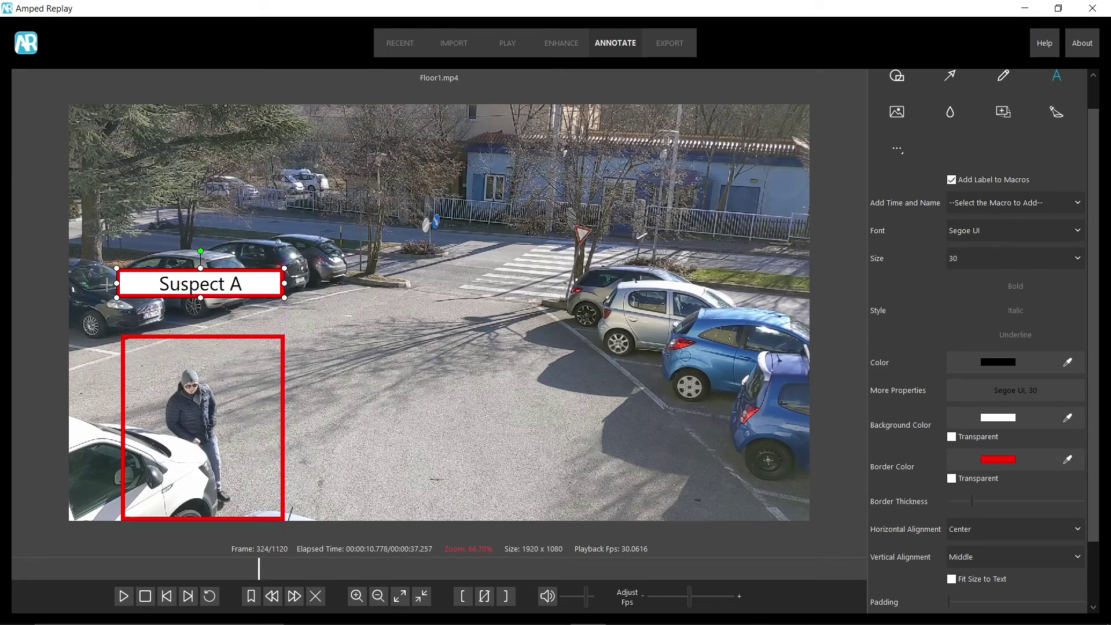
pyautogui.moveTo(114, 283); pyautogui.dragTo(122, 283)
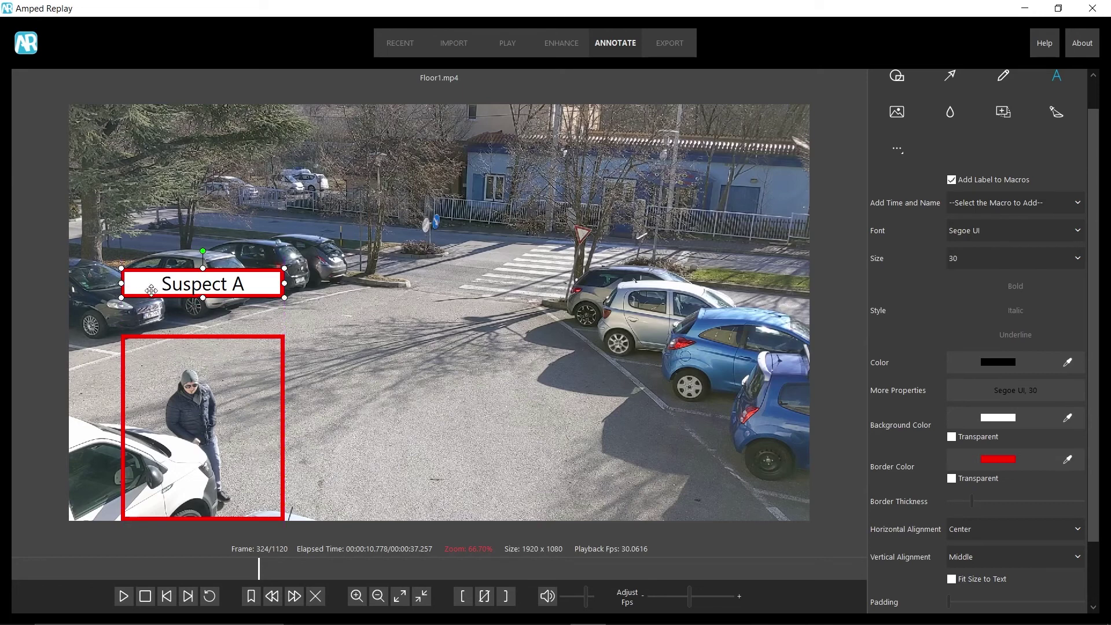
pyautogui.moveTo(234, 270); pyautogui.dragTo(232, 305)
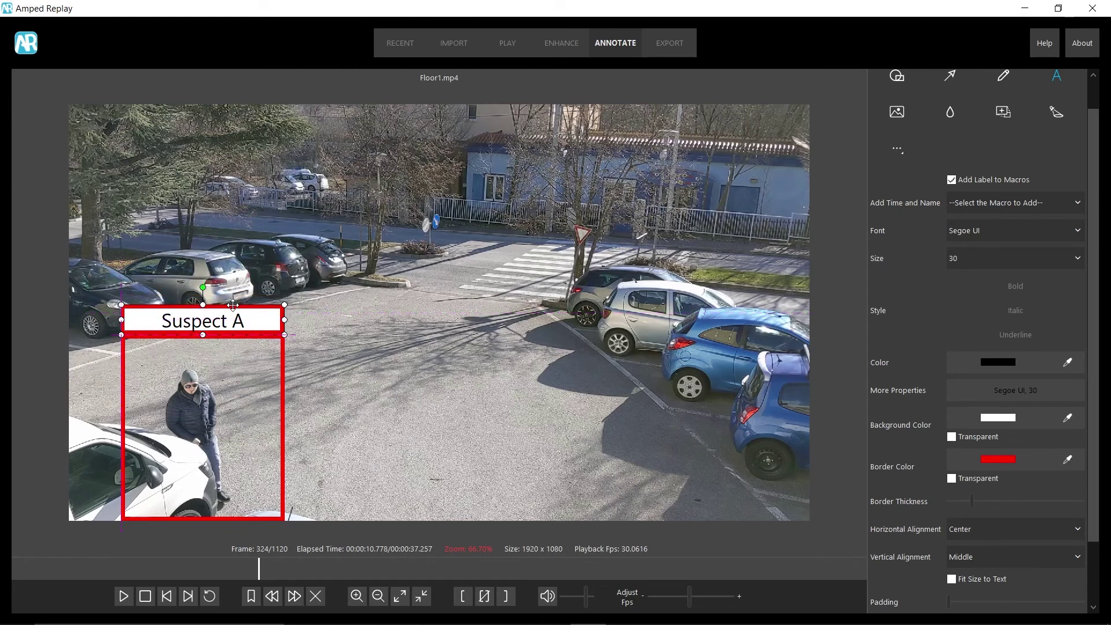